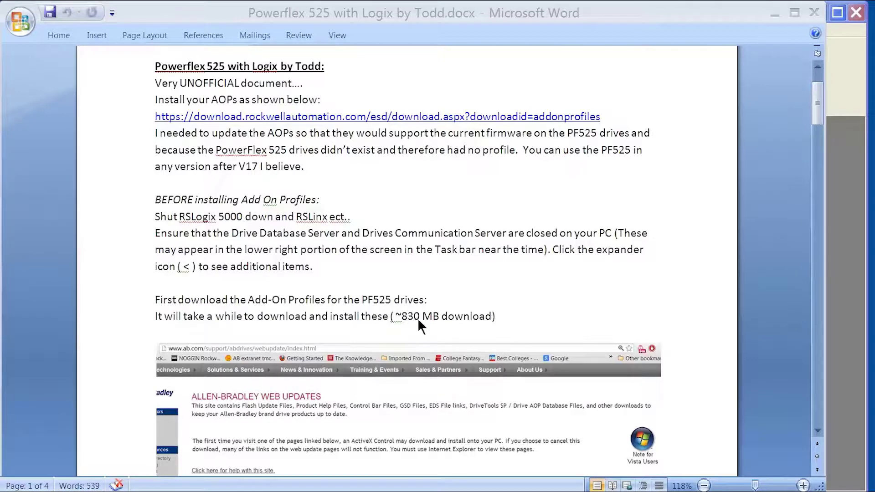
Scroll through the document open on the right side of the screen.
left_click_drag(819, 104, 824, 146)
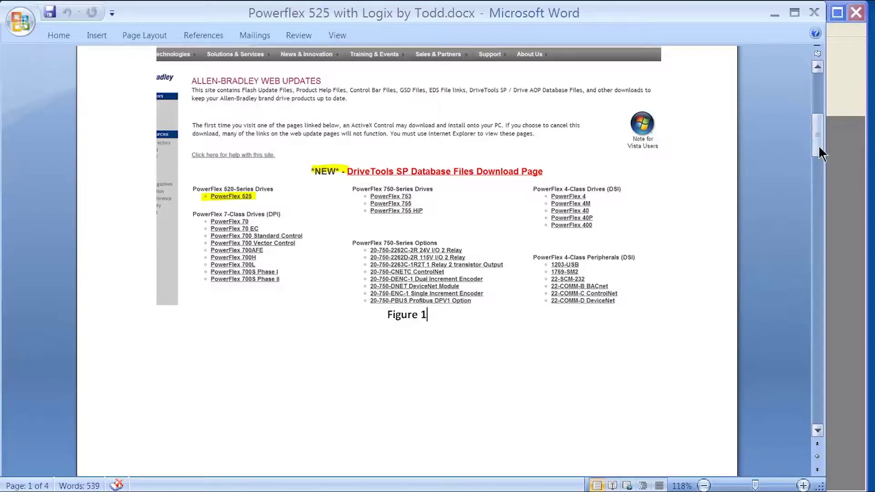
left_click_drag(818, 146, 827, 199)
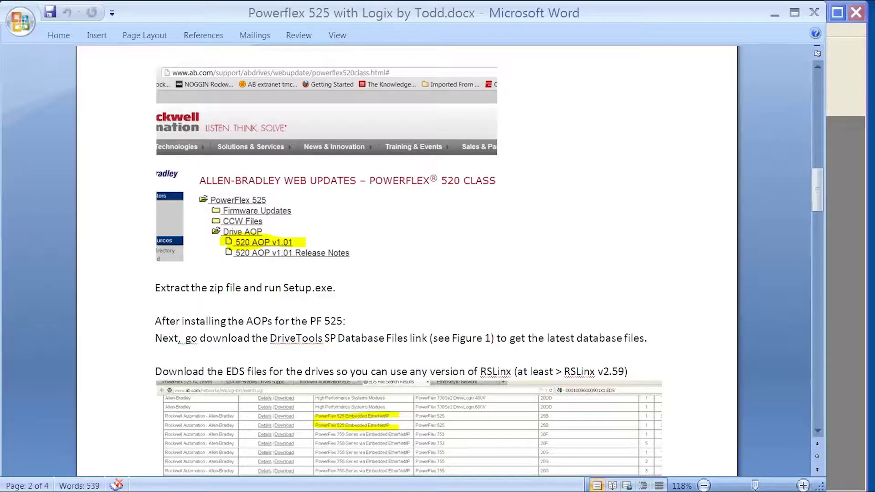
scroll(407, 260, "down", 10)
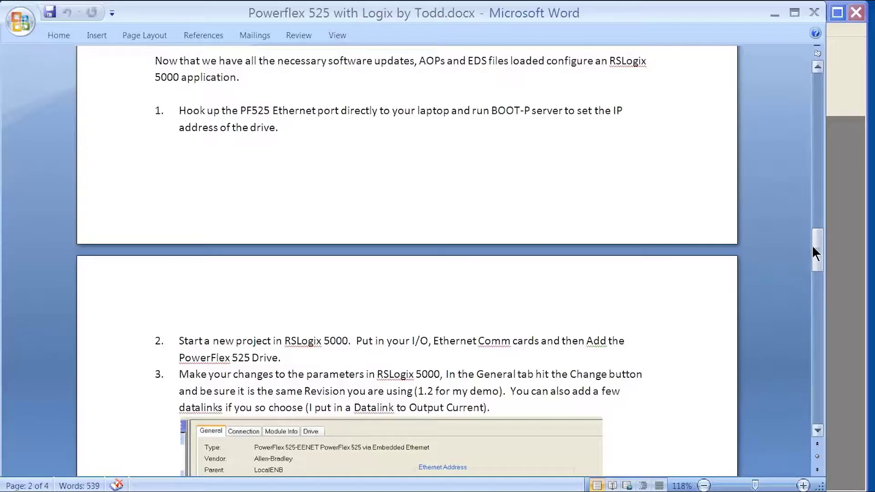
left_click_drag(815, 248, 816, 250)
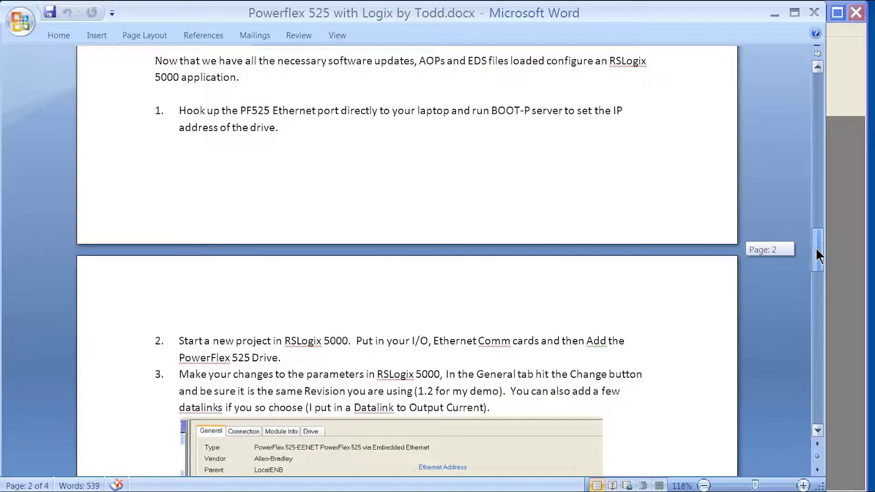
left_click_drag(816, 249, 818, 249)
left_click_drag(818, 255, 824, 274)
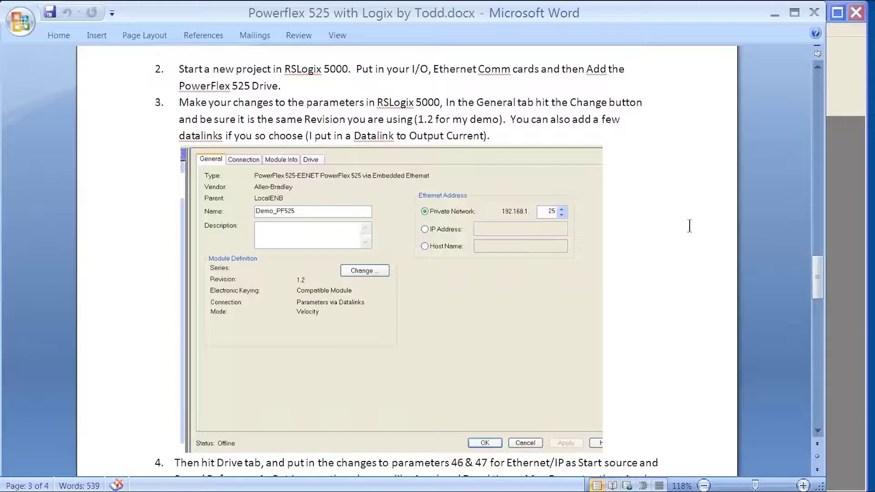
left_click_drag(819, 283, 827, 381)
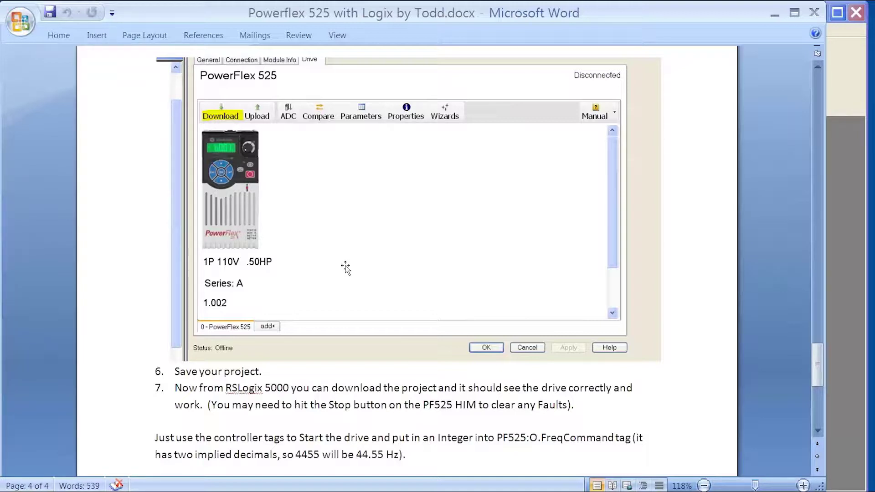
Add a new PowerFlex 525-EENET module under the controller's Ethernet network.
key("alt+Tab")
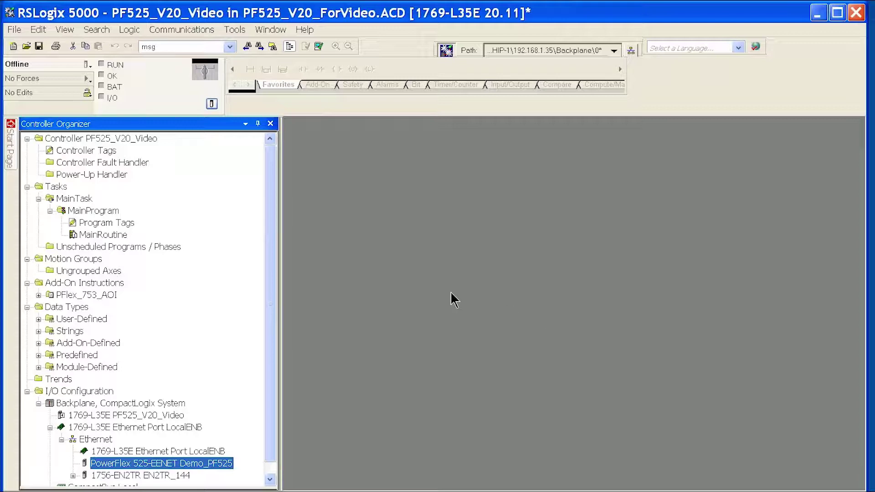
left_click(100, 440)
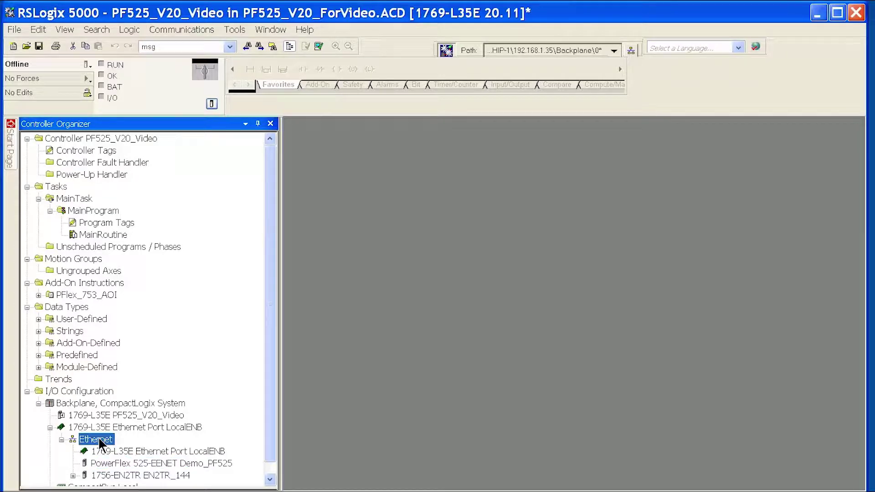
right_click(99, 440)
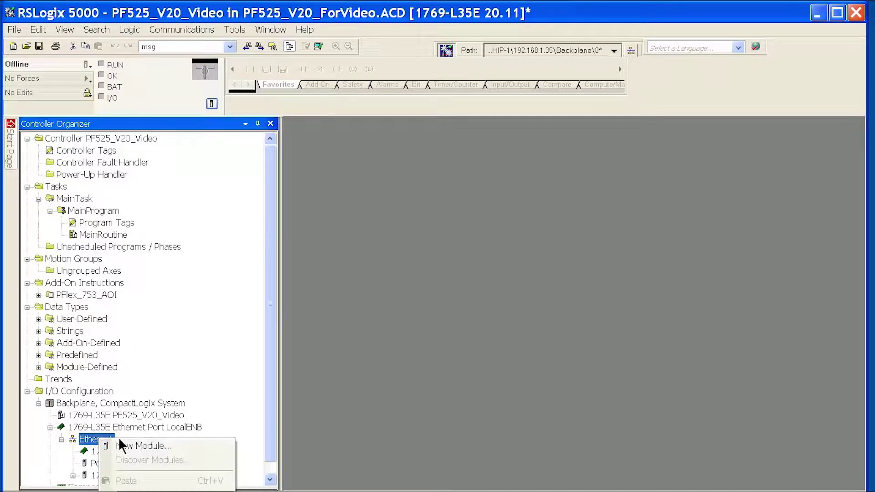
left_click(141, 447)
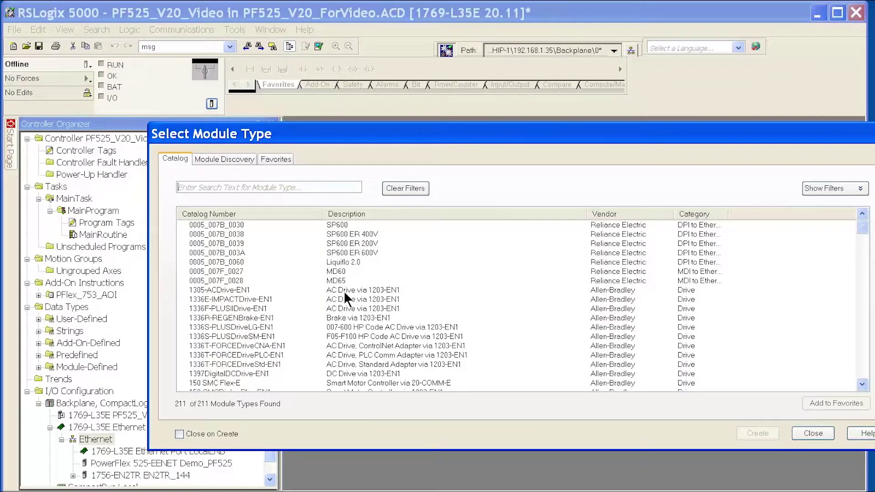
left_click_drag(866, 232, 871, 346)
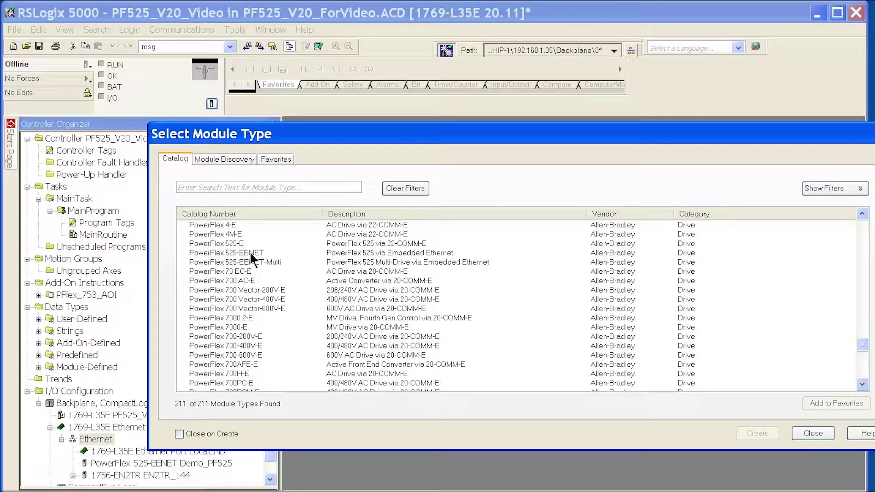
left_click(251, 254)
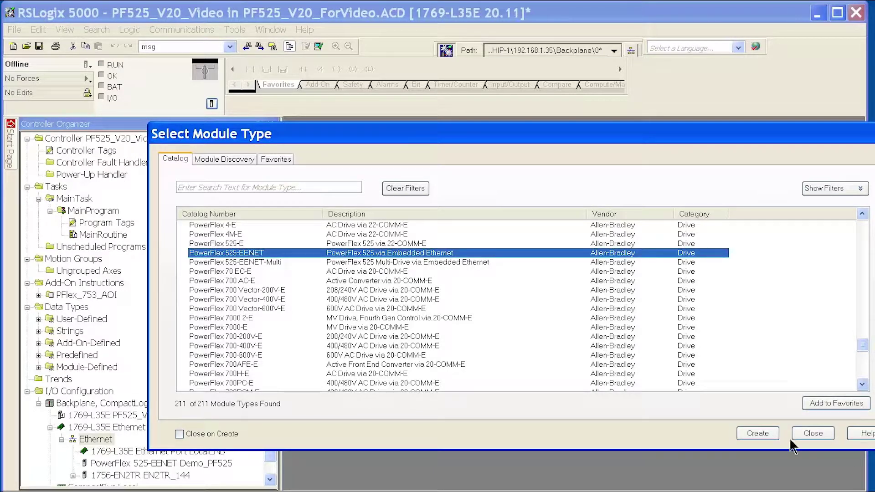
left_click(756, 435)
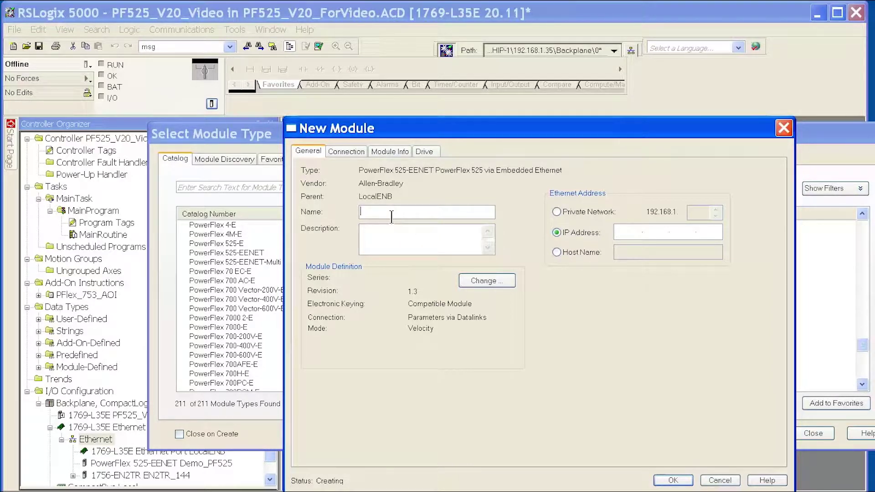
Enter PF525_drive2 as the new drive module's name.
type("P")
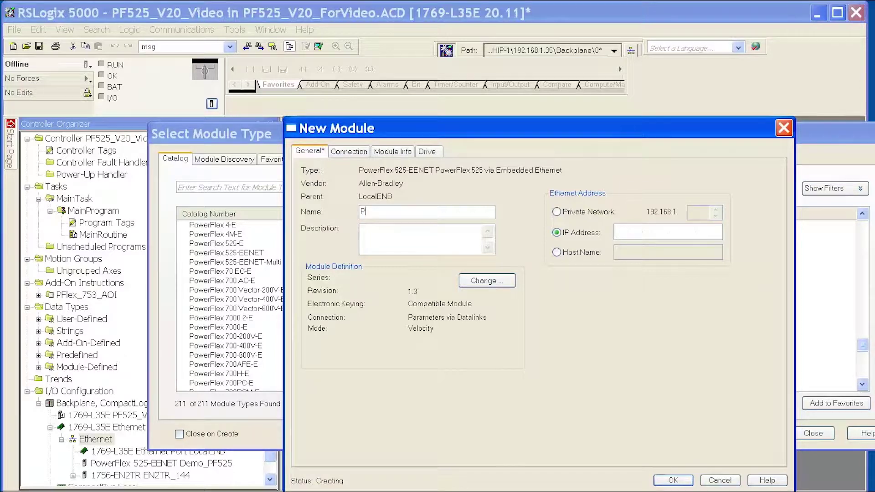
type("F525_drive2")
Change the module definition to revision 1.2, leaving datalinks Disabled, and confirm the change.
left_click(493, 283)
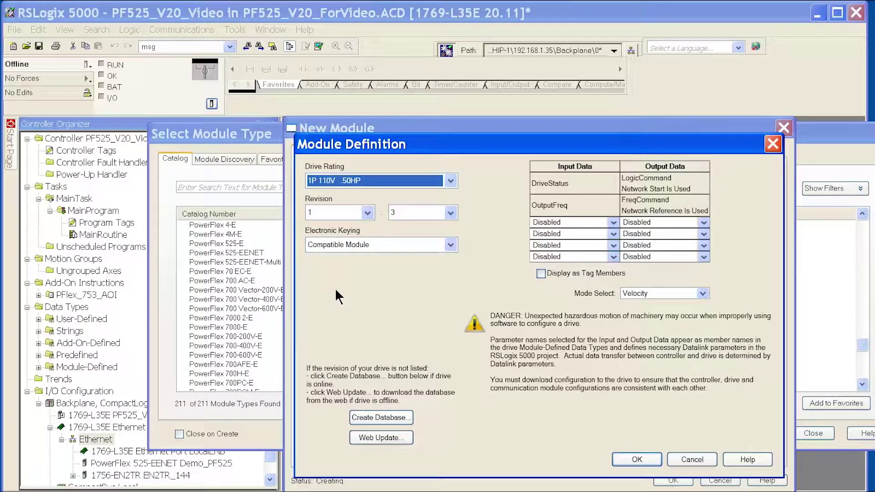
left_click(450, 213)
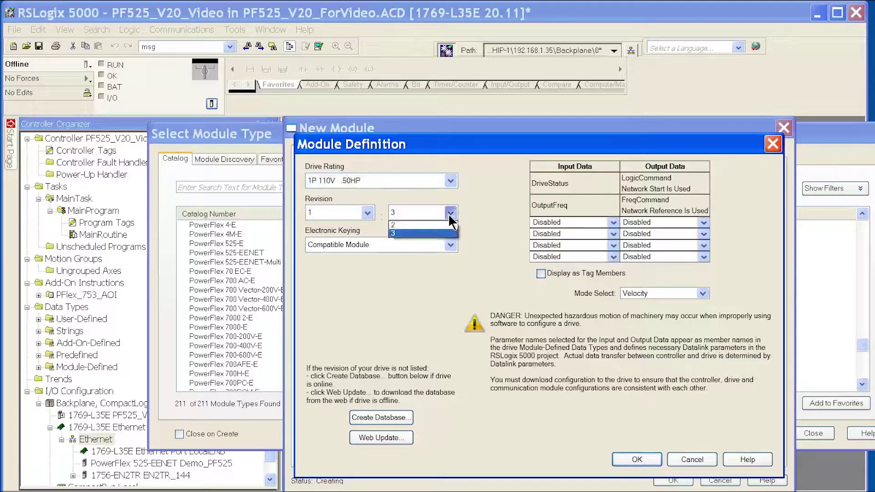
left_click(418, 224)
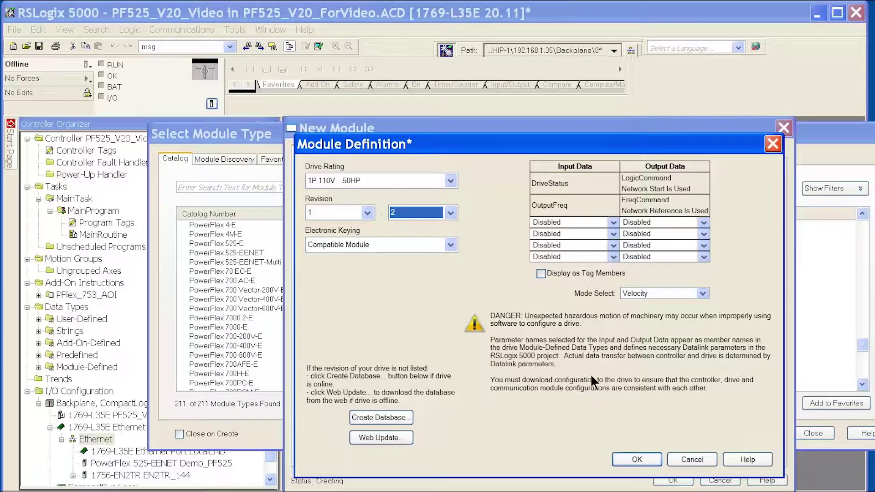
left_click(614, 223)
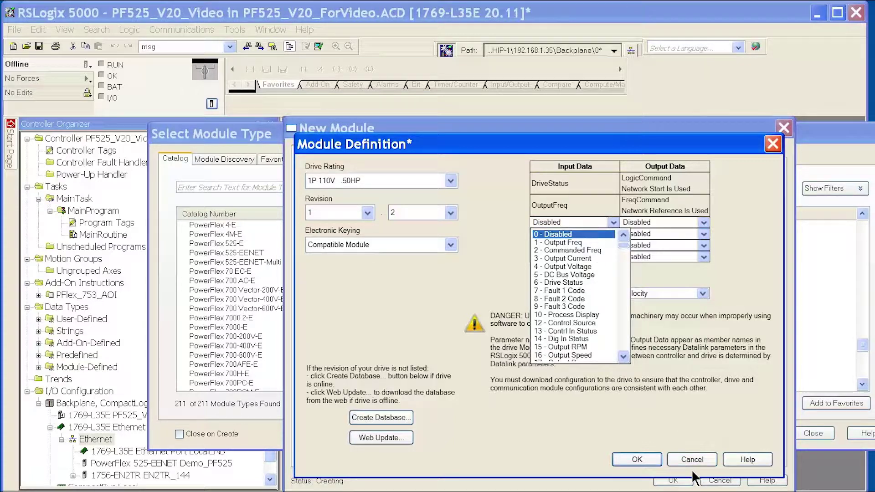
left_click(651, 463)
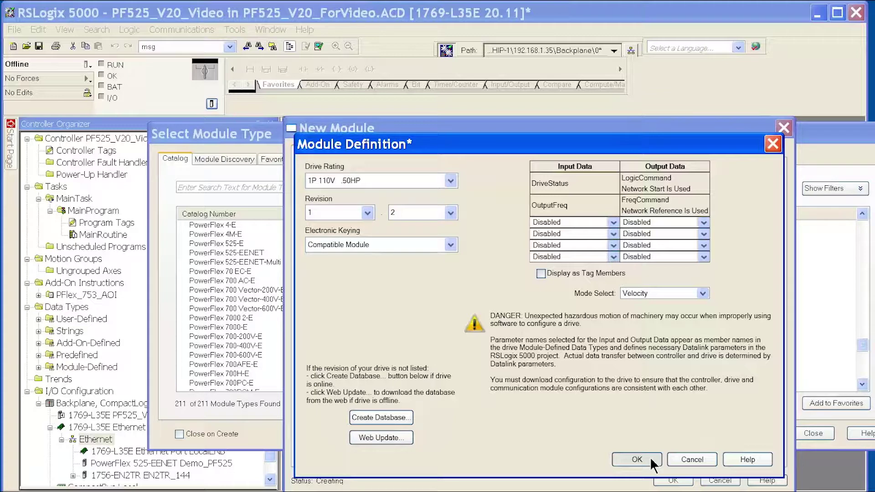
left_click(652, 461)
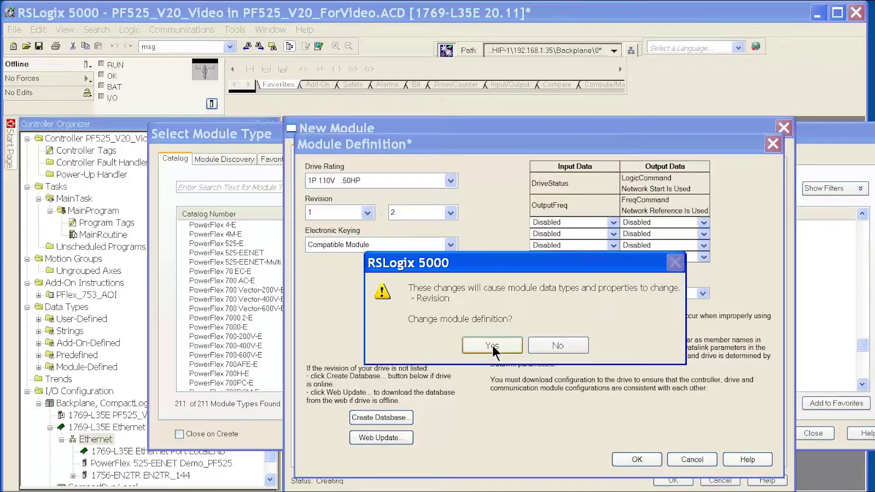
left_click(503, 341)
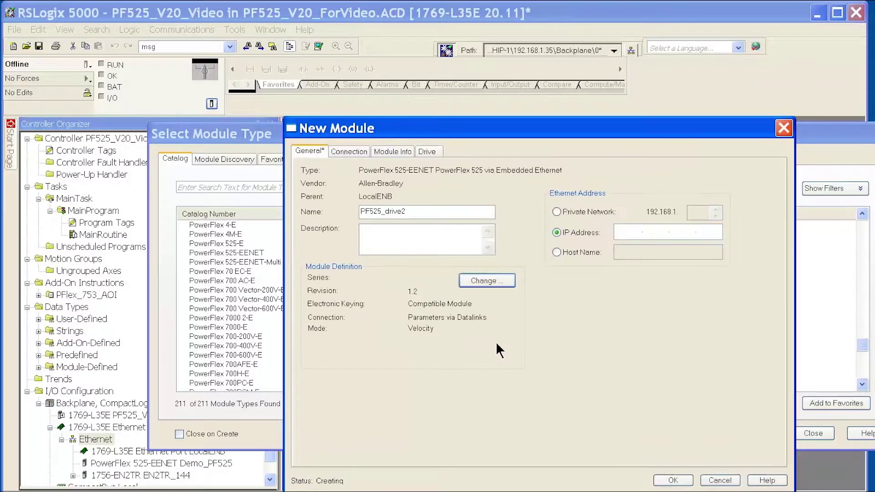
Show the Drive page listing the PowerFlex 525, 1P 110V .50HP, Series A.
left_click(431, 150)
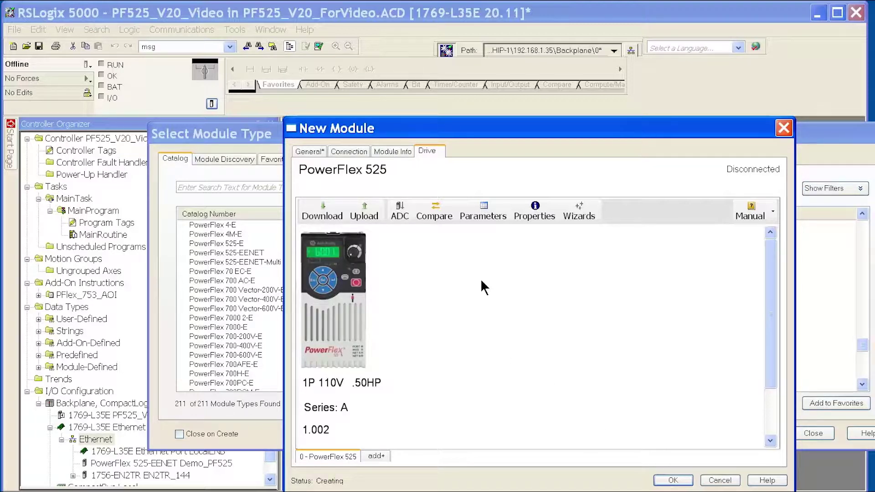
Open the drive's Parameters list, enlarge it, and scroll to parameters 41–52.
left_click(483, 216)
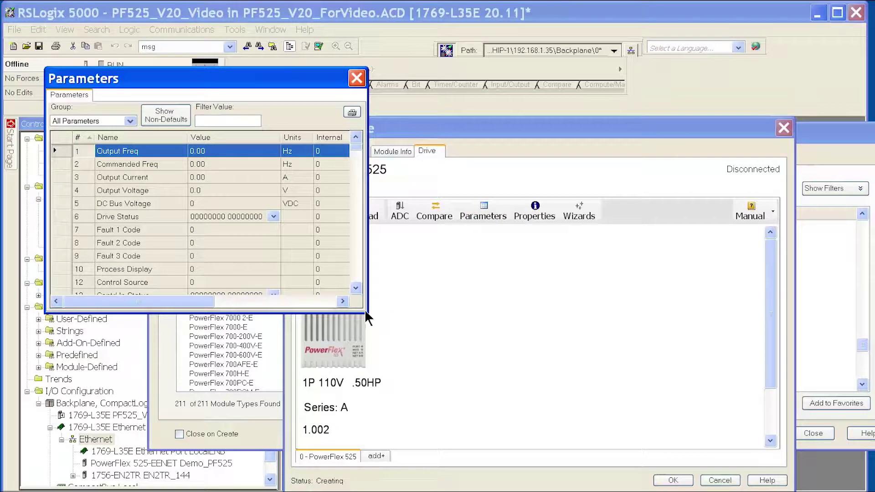
left_click_drag(368, 315, 490, 491)
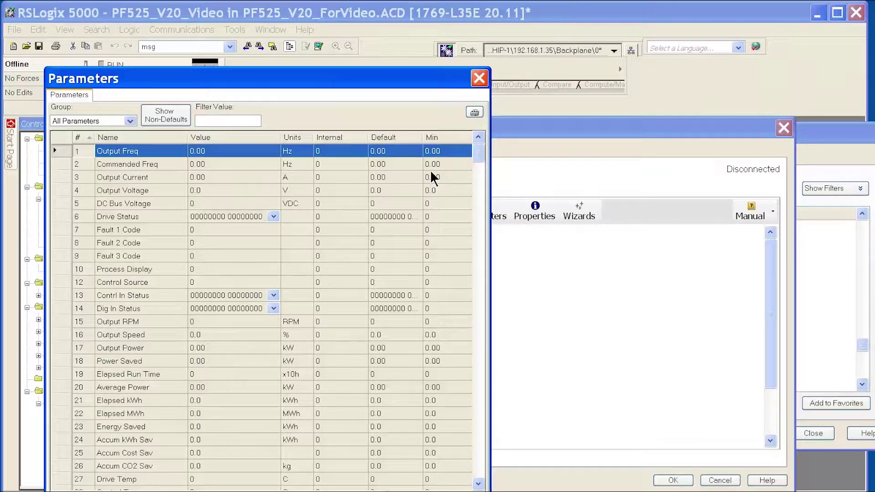
left_click_drag(477, 152, 491, 176)
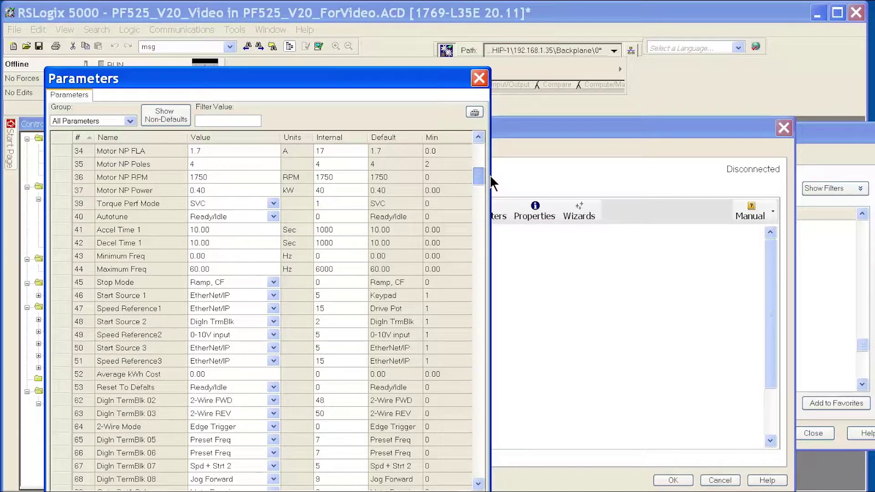
left_click_drag(489, 174, 490, 179)
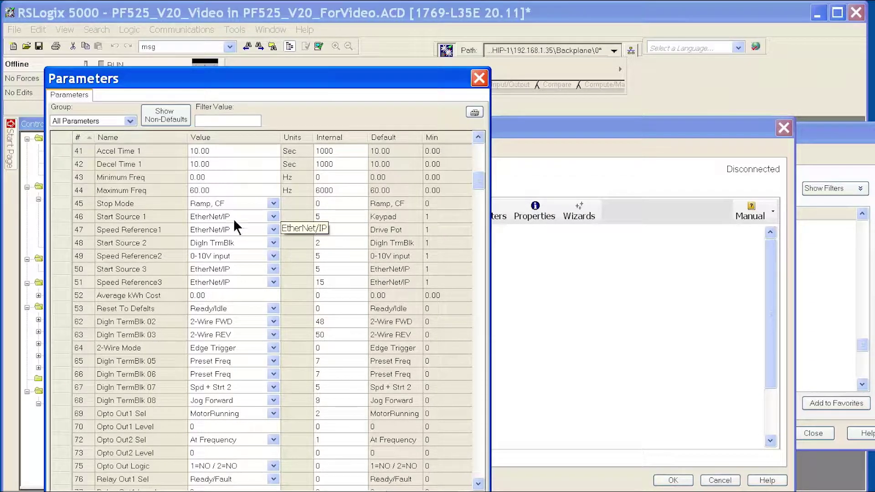
Set Accel Time 1 and Decel Time 1 to 5.00 seconds.
left_click(210, 155)
left_click(208, 152)
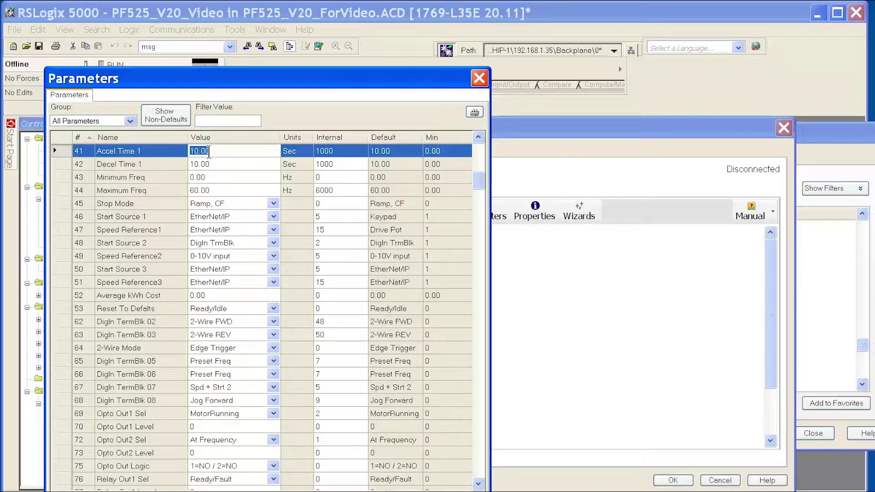
type("5")
left_click(215, 164)
left_click(215, 163)
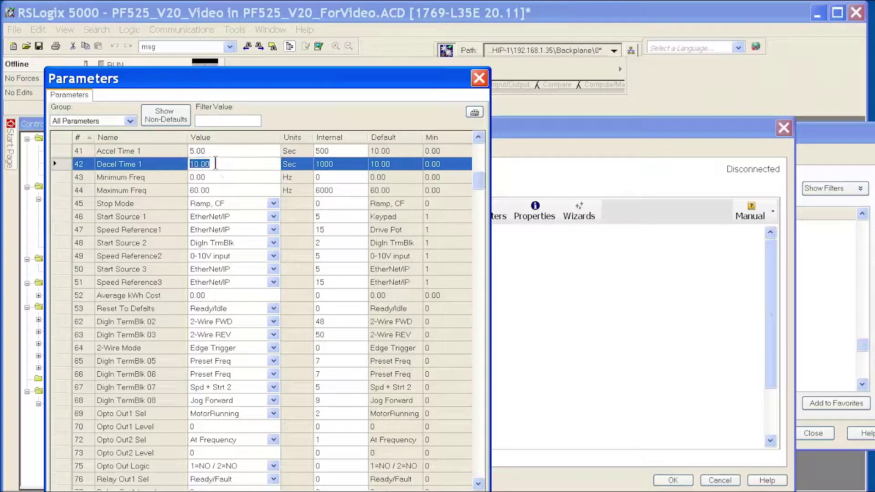
type("5")
left_click(333, 215)
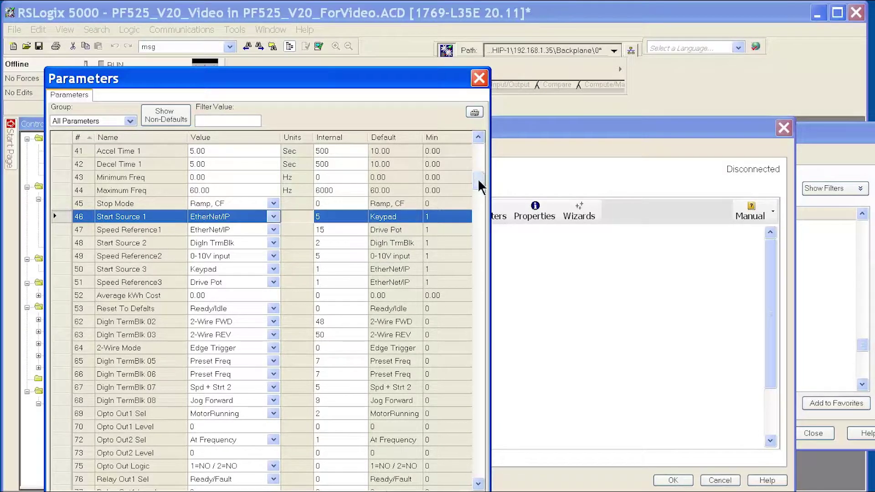
Reposition and widen the parameter list to show the Max column, then close it.
left_click_drag(477, 179, 487, 489)
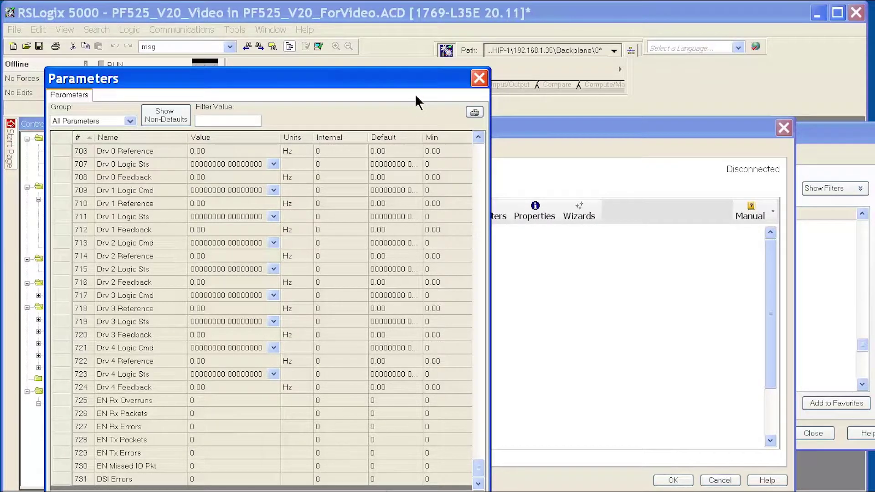
left_click_drag(416, 79, 430, 38)
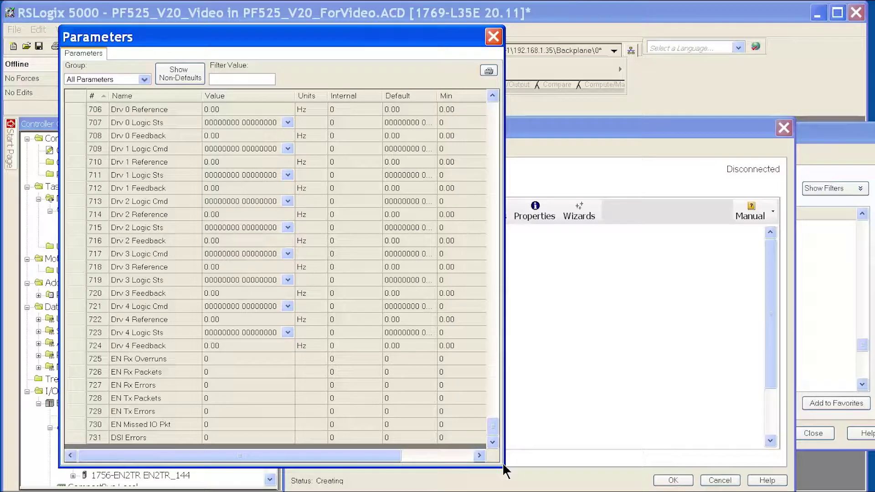
left_click_drag(503, 466, 580, 483)
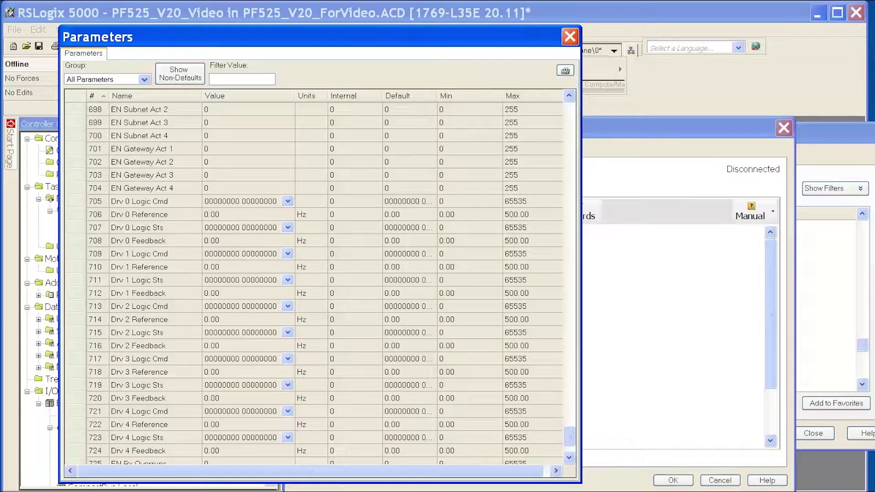
left_click(570, 37)
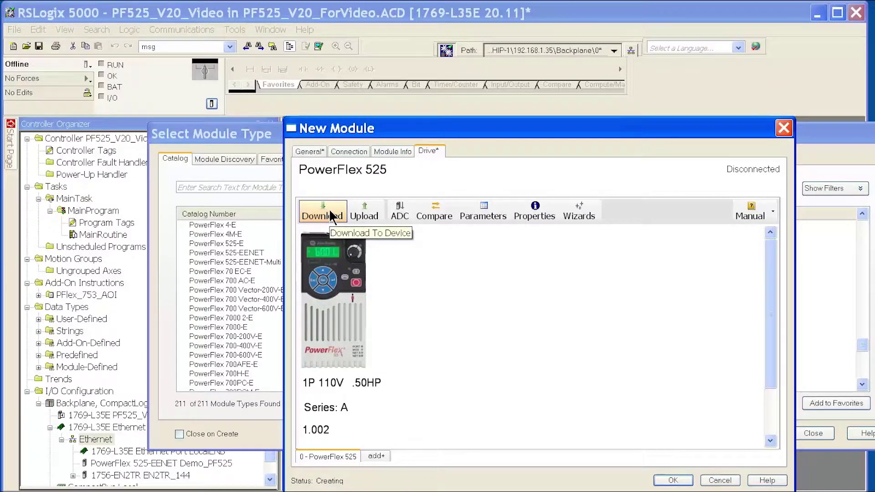
Set the drive's path to the PowerFlex 525 at 192.168.1.25 via AB_ETHIP-1, skipping the download.
left_click(332, 214)
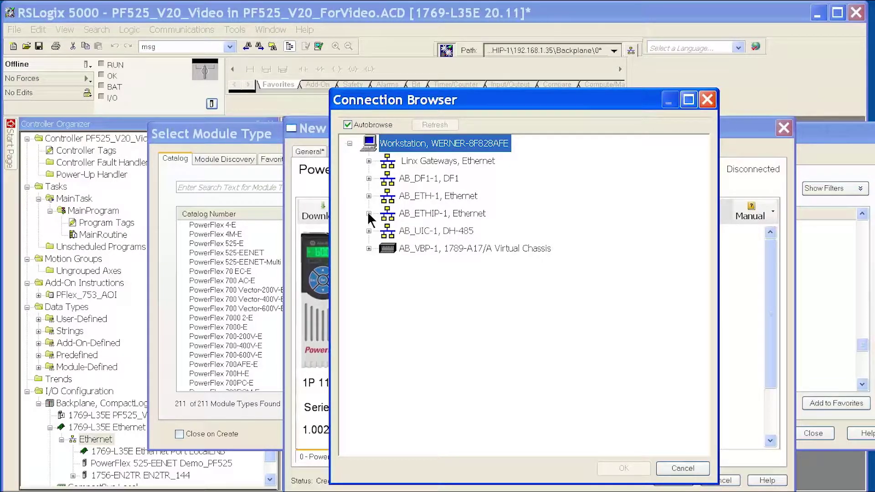
double_click(483, 214)
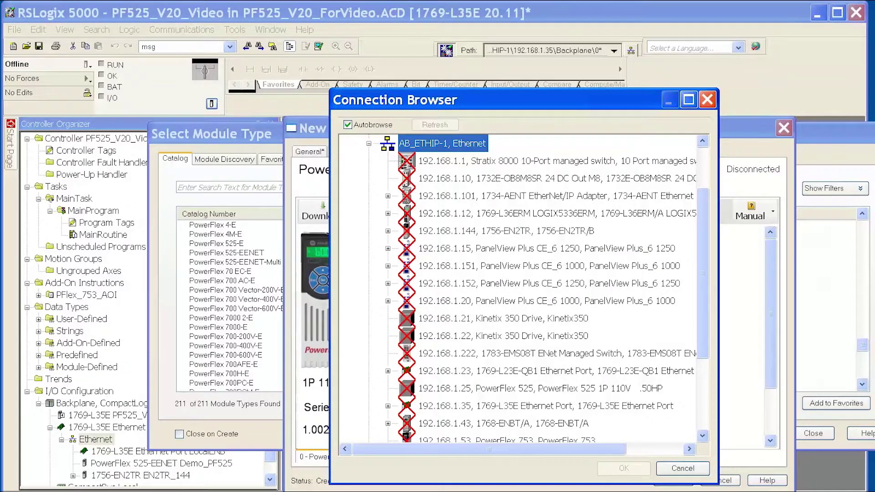
left_click(538, 389)
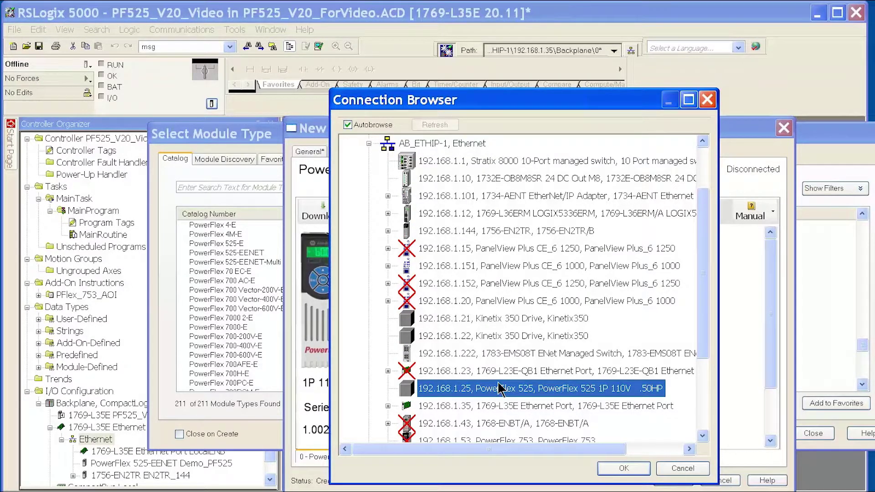
left_click(623, 468)
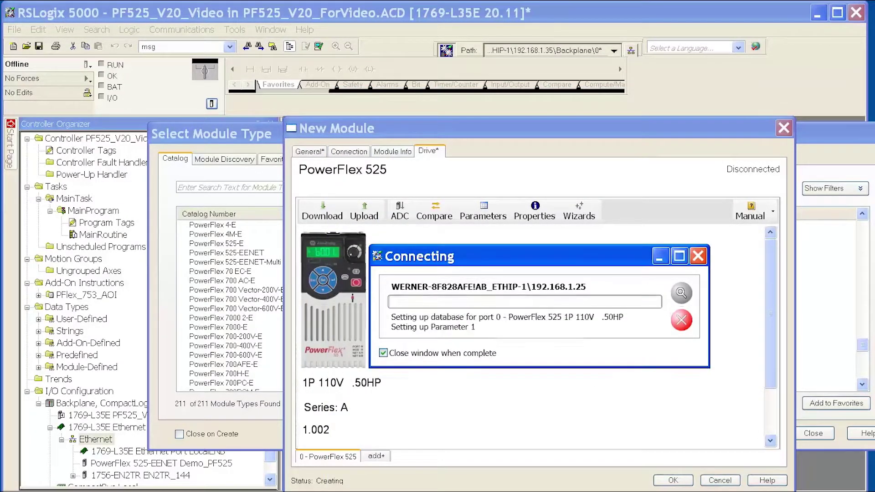
key("Escape")
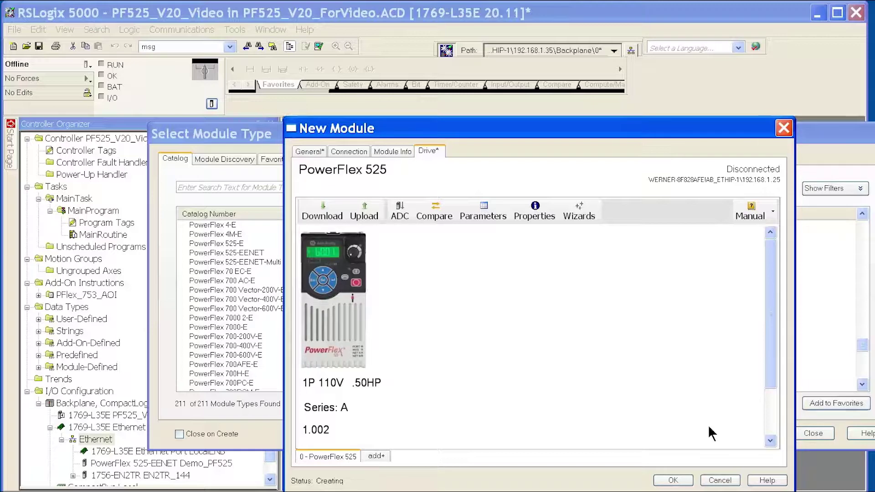
Give PF525_drive2 the private network address 192.168.1.25 after the invalid-address warning.
left_click(673, 481)
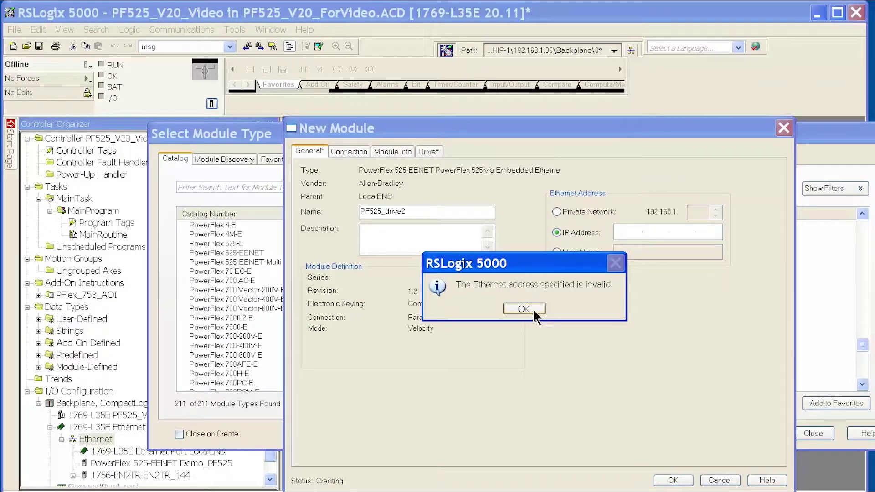
left_click(524, 309)
left_click(638, 232)
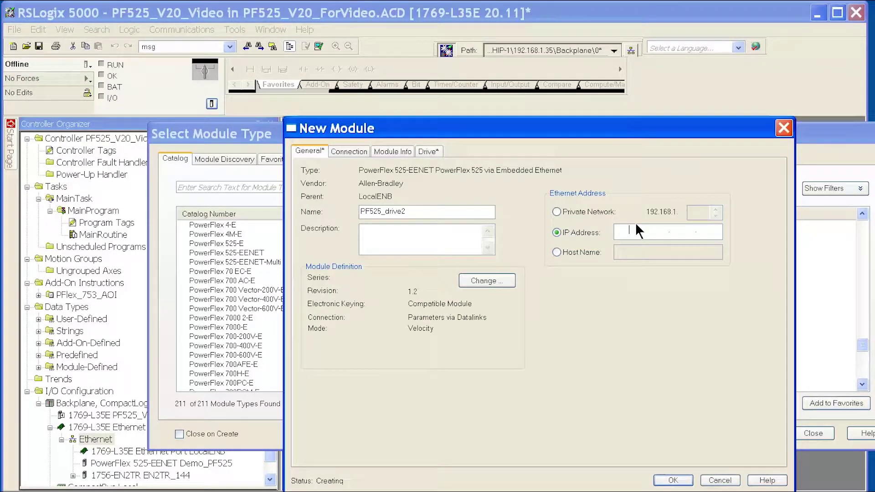
left_click(587, 211)
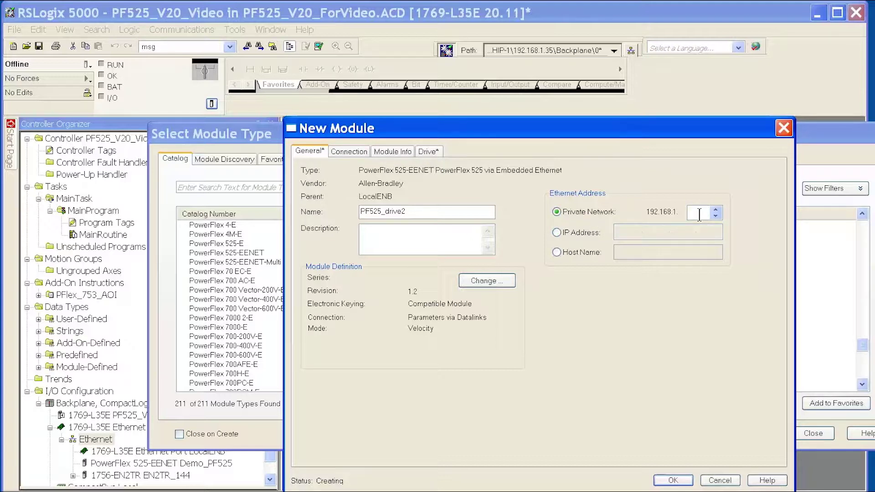
left_click(699, 214)
type("25")
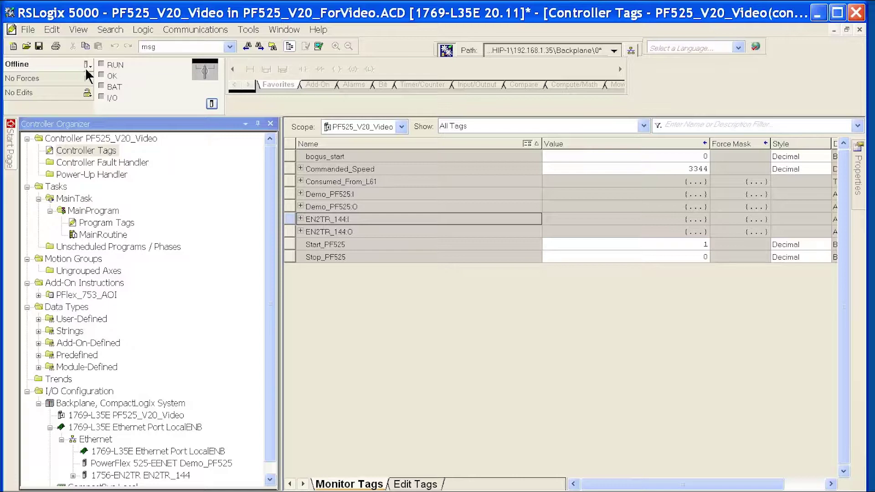
Download the project to the CompactLogix controller and switch it back to Remote Run.
left_click(87, 64)
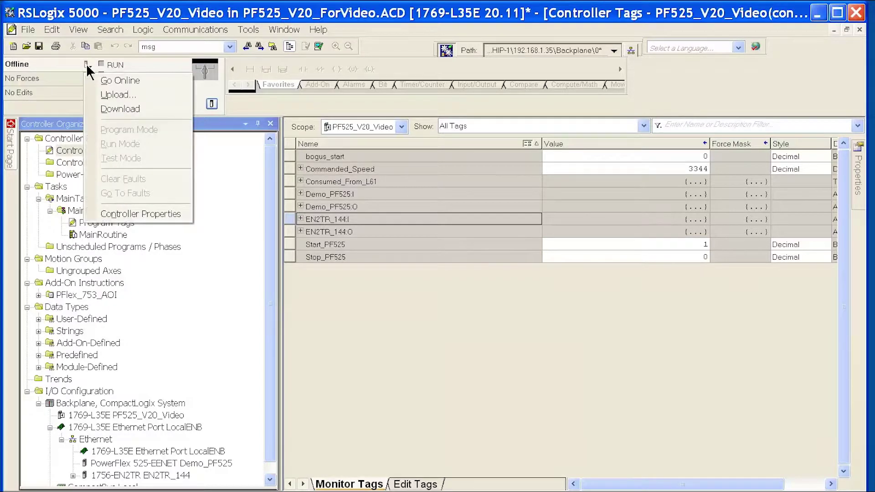
left_click(119, 109)
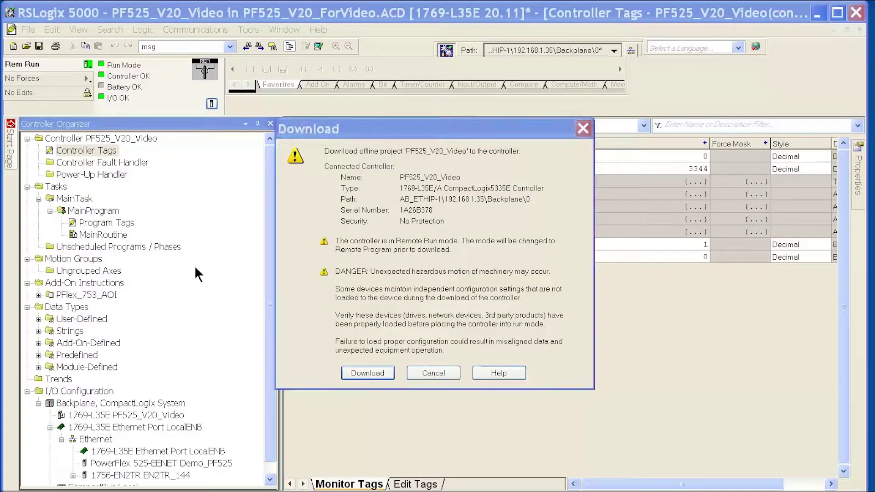
left_click(374, 373)
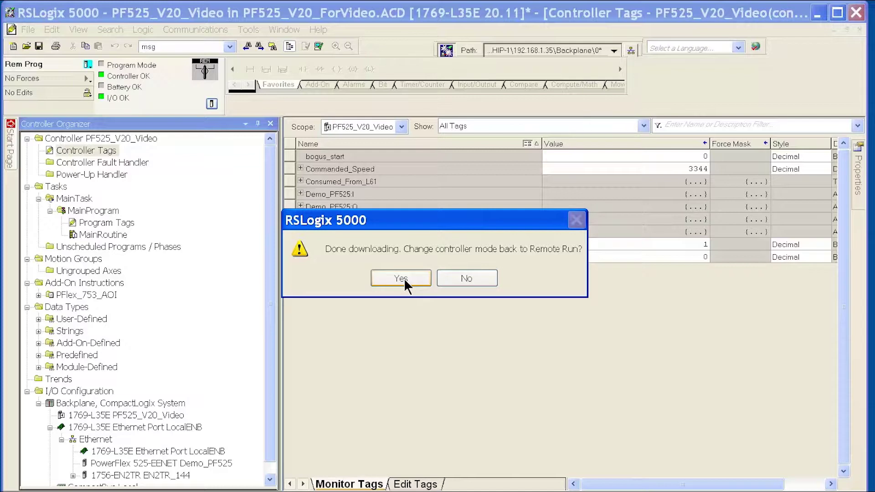
left_click(401, 278)
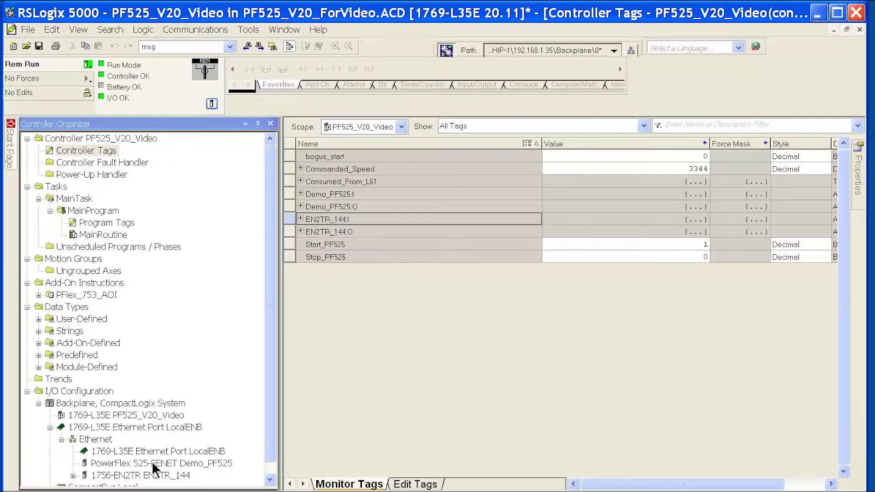
Toggle the Start_PF525 bit off in MainRoutine and verify it in Controller Tags.
mouse_move(87, 461)
double_click(119, 234)
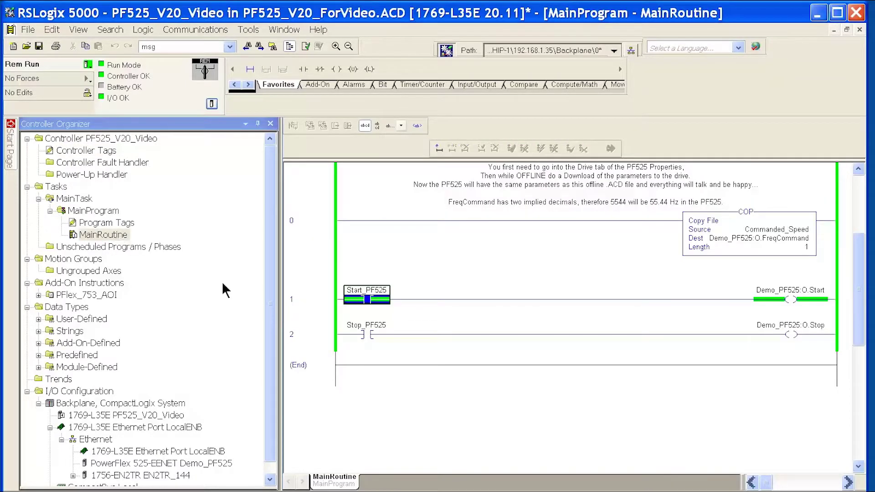
right_click(371, 292)
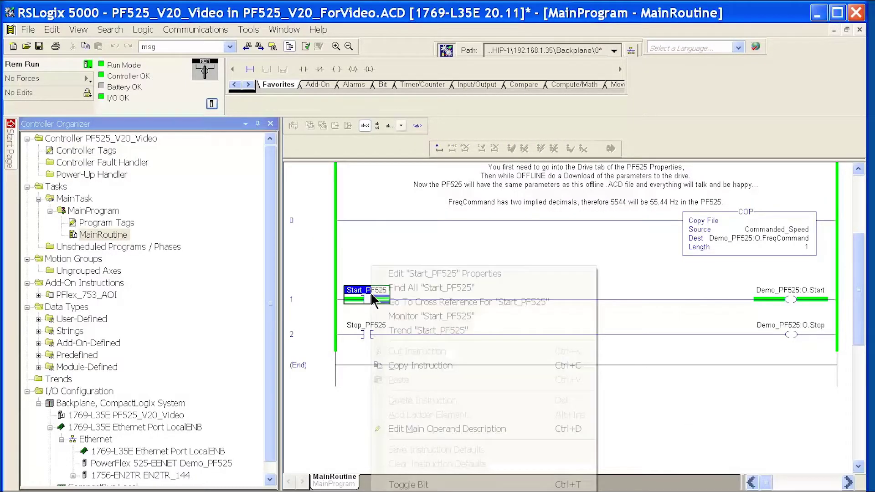
left_click(401, 484)
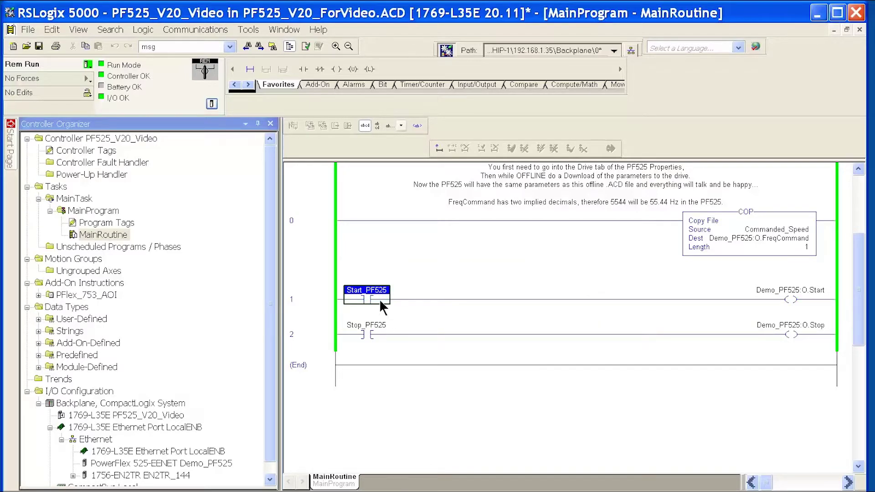
mouse_move(368, 298)
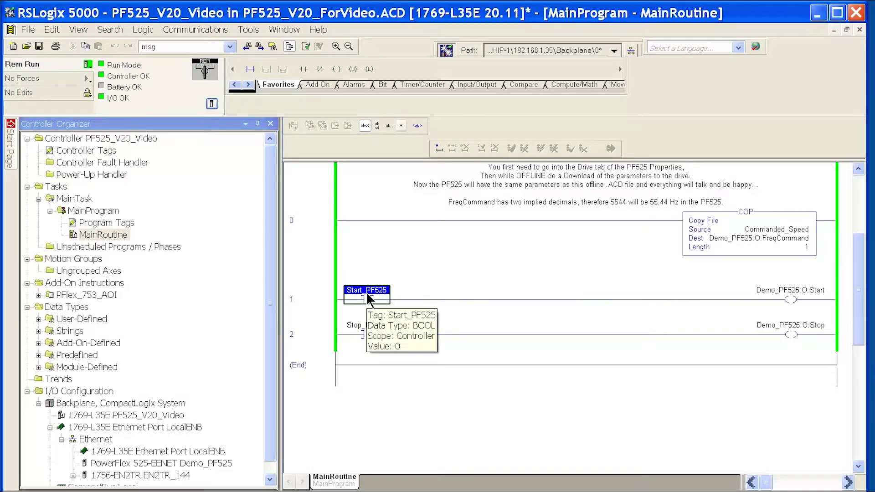
double_click(107, 153)
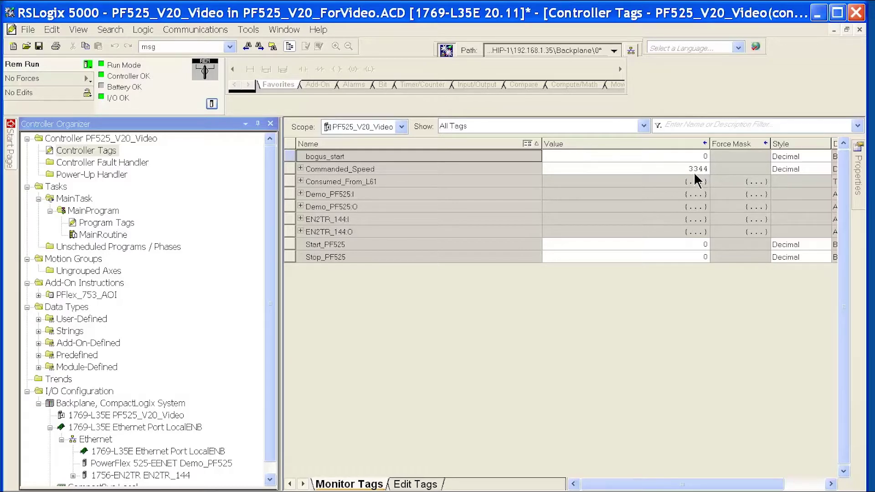
double_click(103, 234)
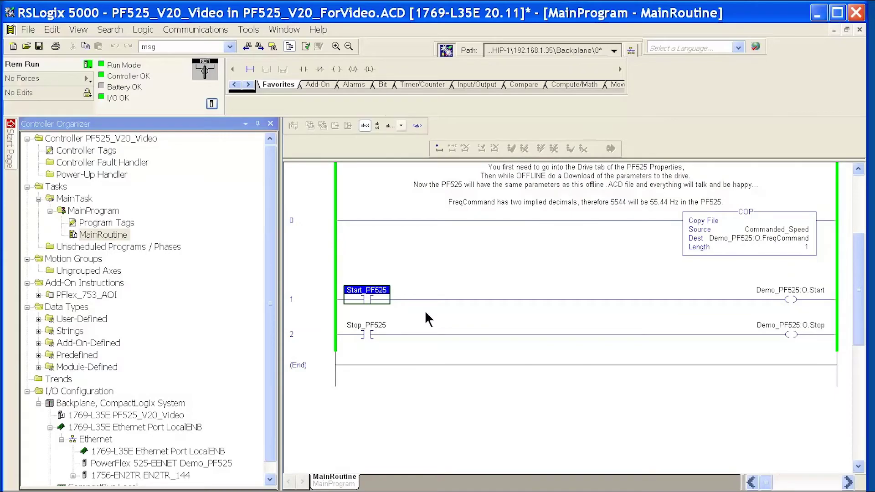